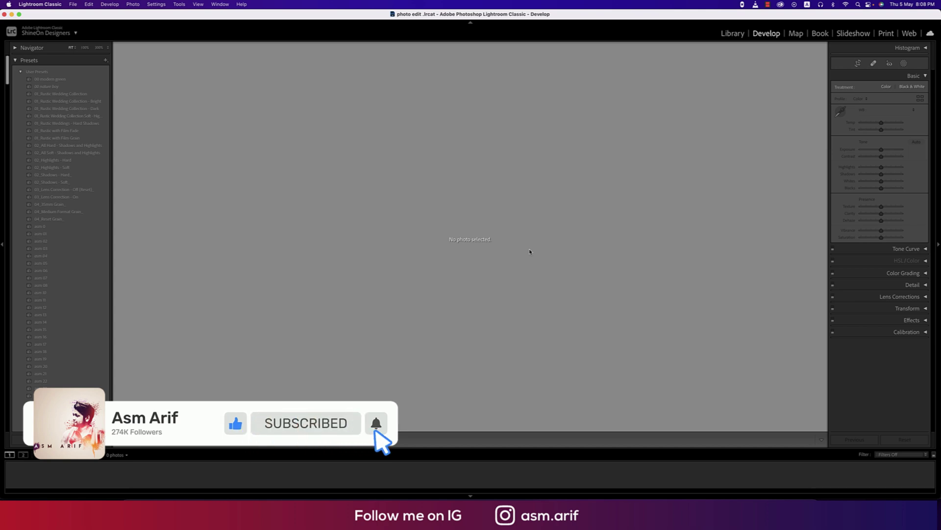
# Import the acne portrait from the EP-5 Smooth Skin folder into the catalog.
pyautogui.click(73, 4)
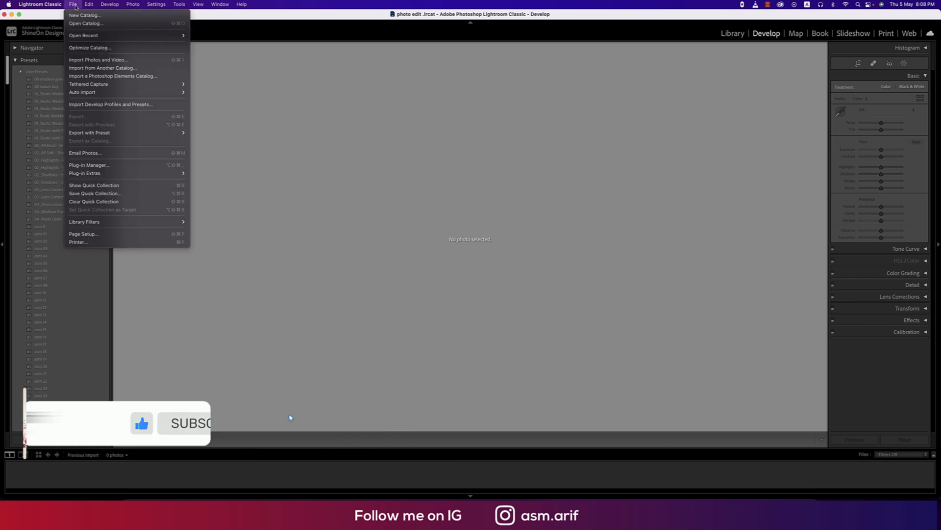
pyautogui.click(111, 59)
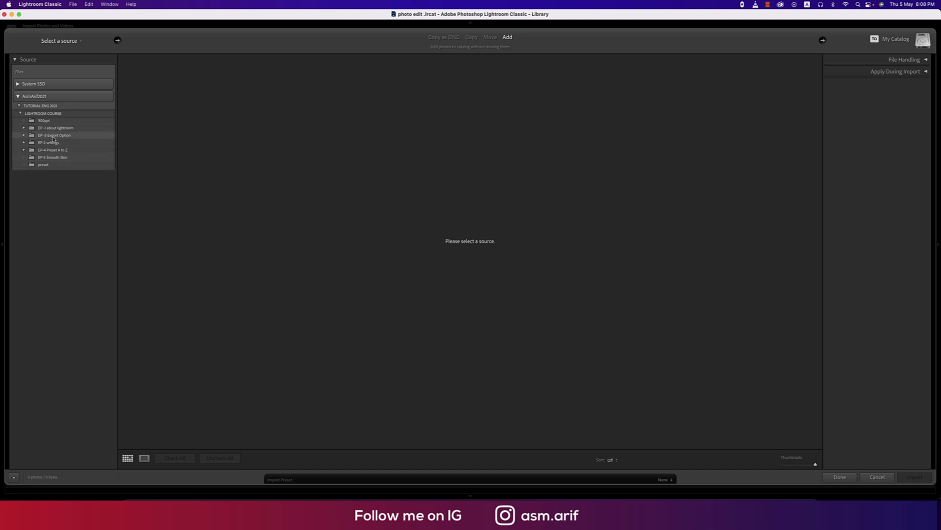
pyautogui.click(66, 157)
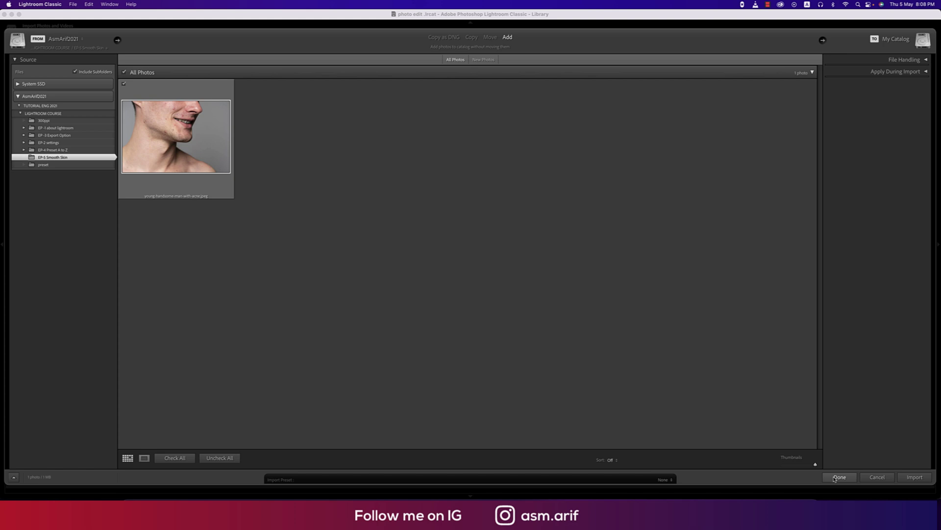
pyautogui.click(914, 476)
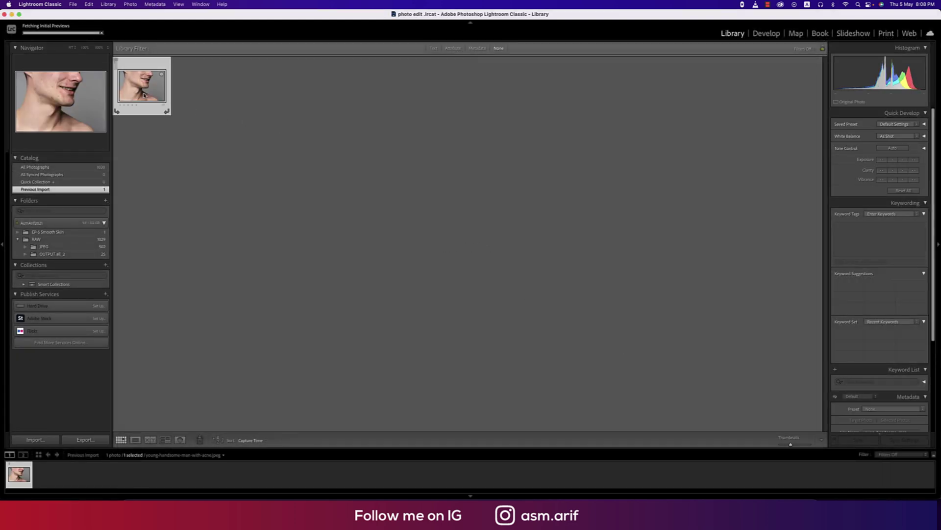
# Open the portrait in Develop with Spot Removal active and the Histogram panel expanded.
pyautogui.click(767, 34)
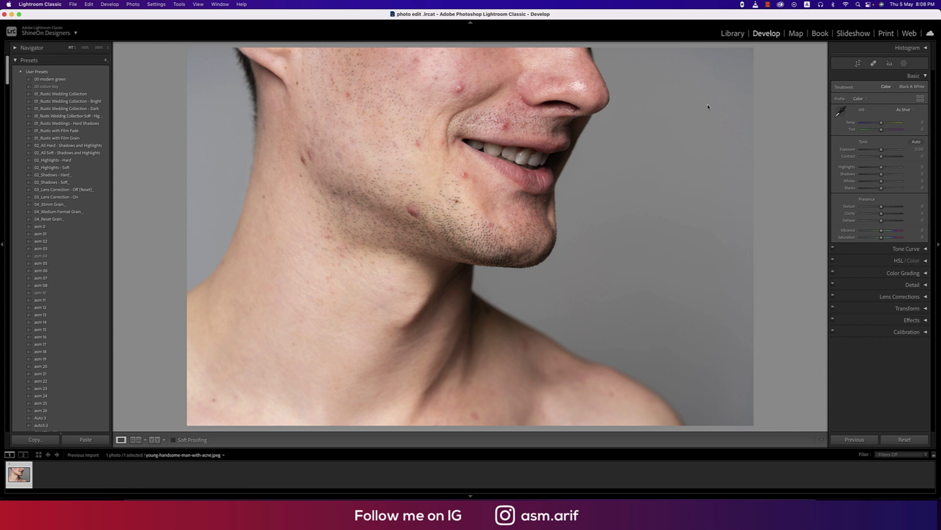
pyautogui.click(873, 64)
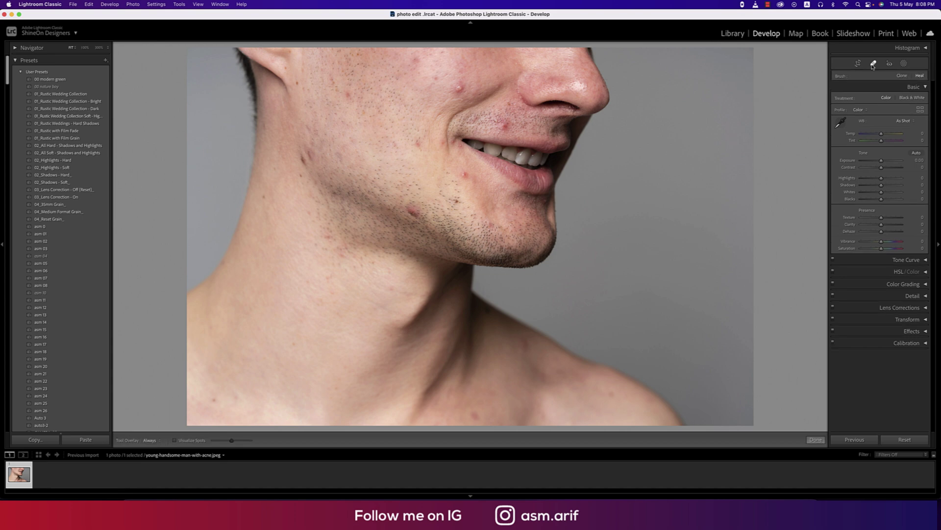
pyautogui.click(926, 48)
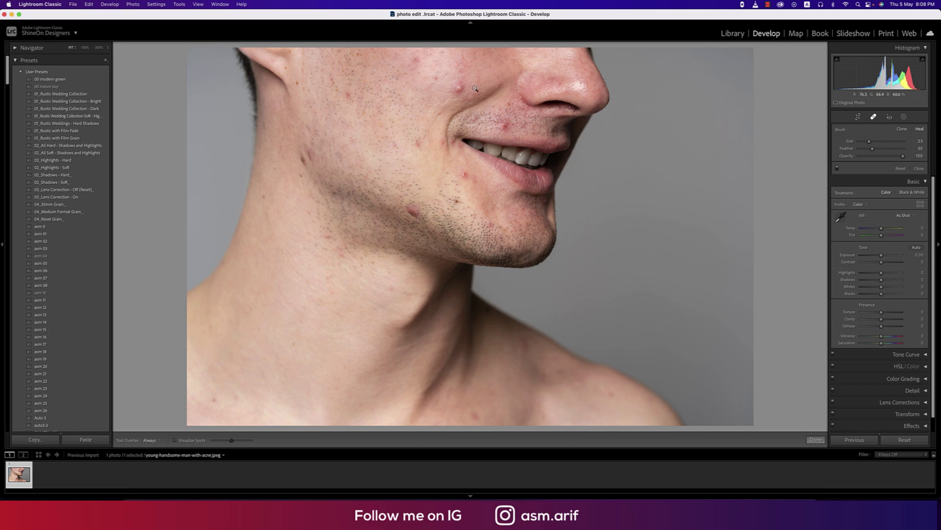
# Zoom in on the cheek and heal the nose-crease pimple plus two small blemishes.
pyautogui.press('z')
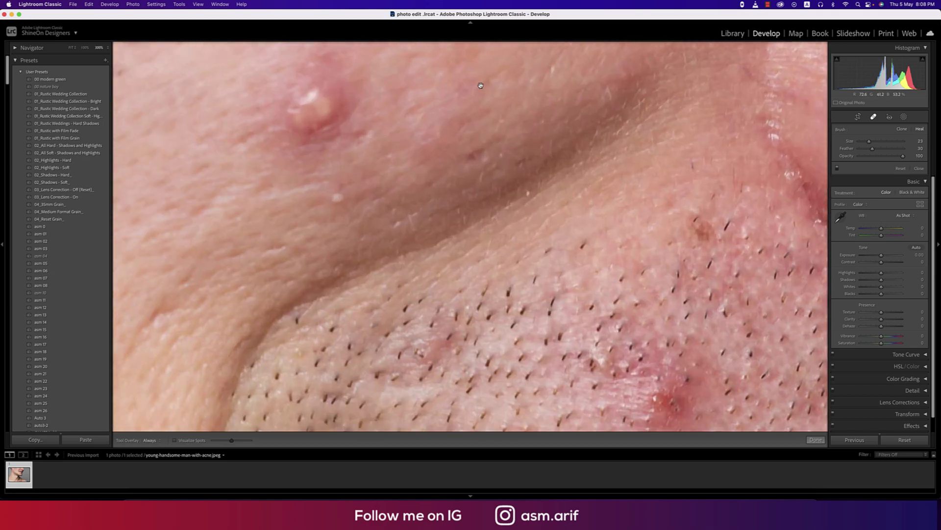
pyautogui.moveTo(391, 123); pyautogui.dragTo(543, 207)
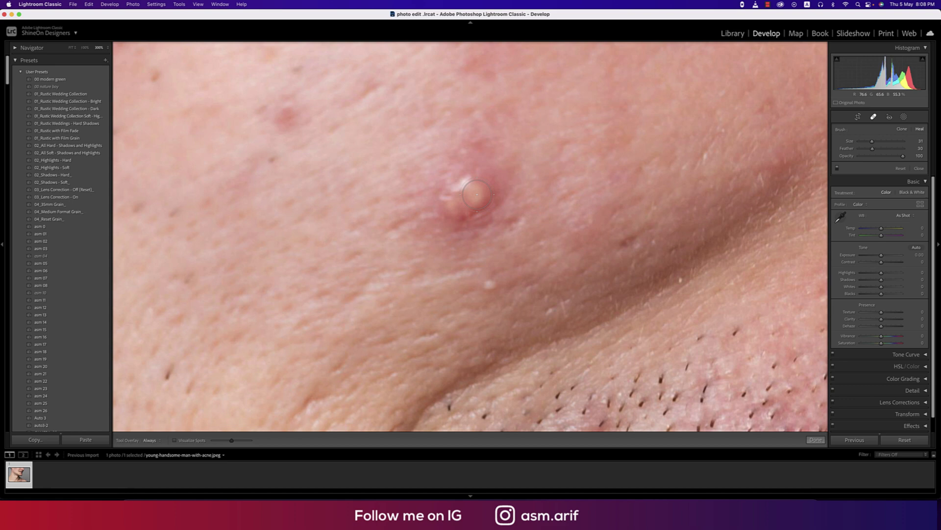
pyautogui.scroll(3, 473, 195)
pyautogui.scroll(4, 473, 197)
pyautogui.scroll(2, 473, 197)
pyautogui.scroll(1, 473, 198)
pyautogui.click(473, 193)
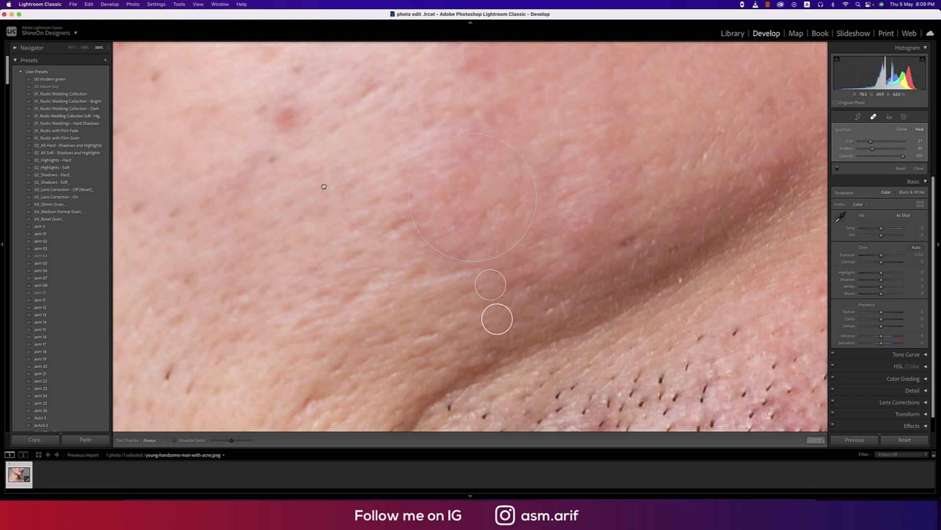
pyautogui.scroll(5, 496, 317)
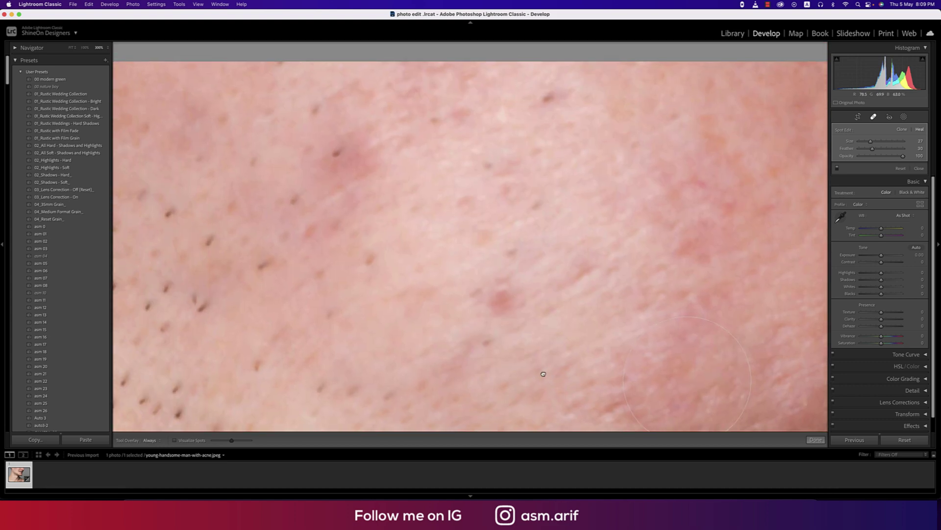
pyautogui.click(511, 309)
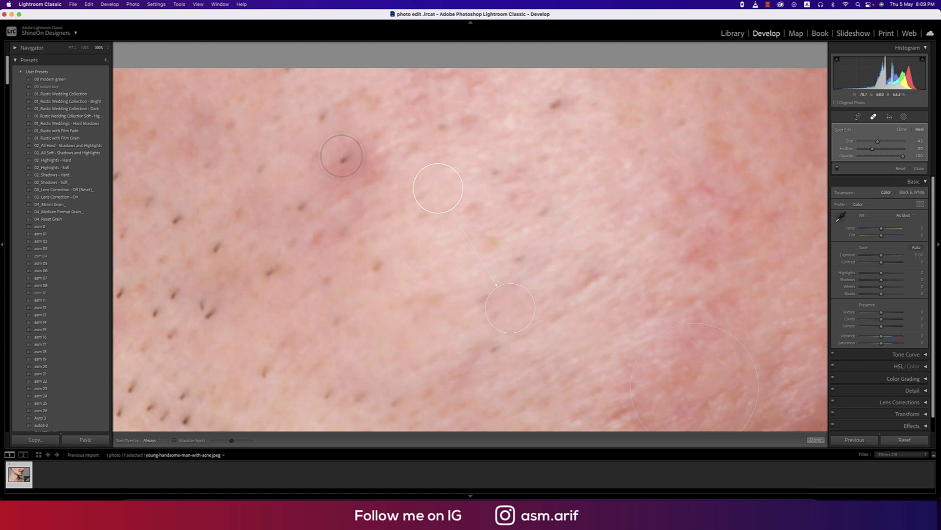
pyautogui.scroll(5, 646, 225)
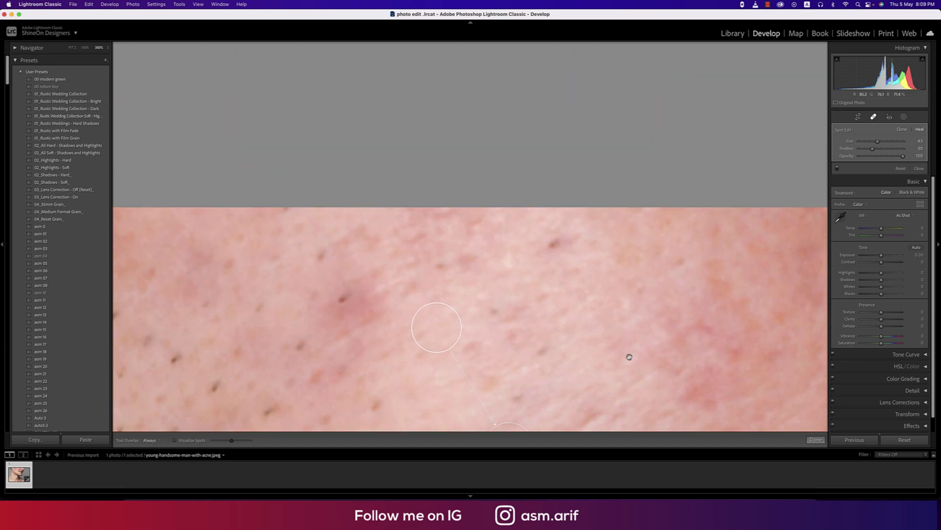
pyautogui.click(550, 245)
pyautogui.scroll(-3, 573, 279)
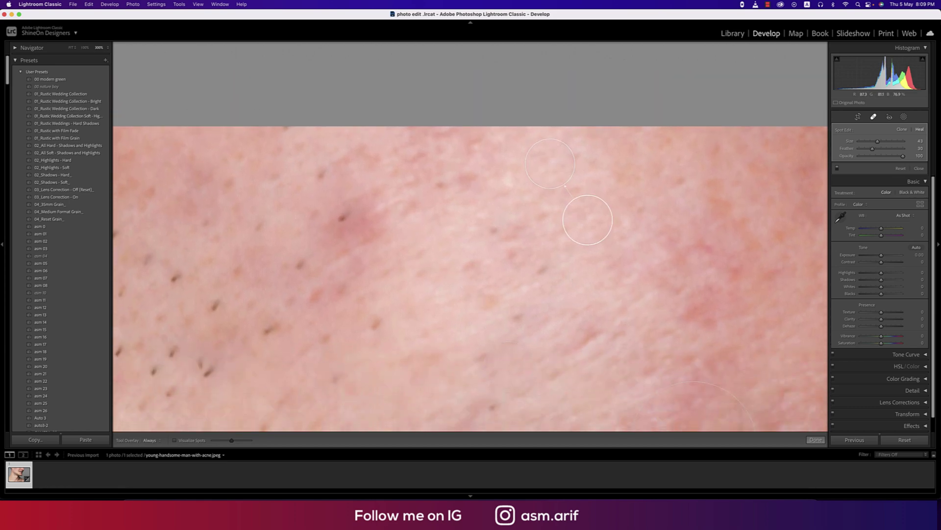
# Undo a bad spot and heal the blemish beside the mouth corner.
pyautogui.press('z')
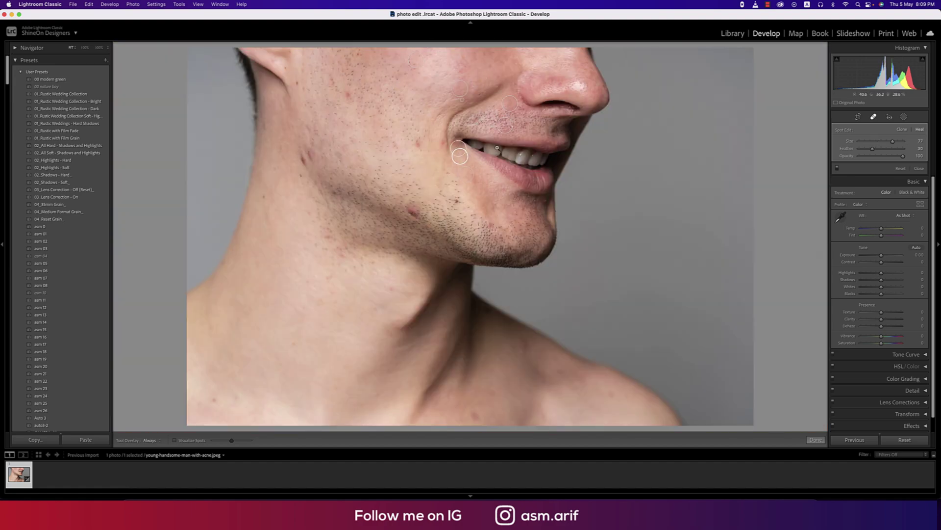
pyautogui.press('z')
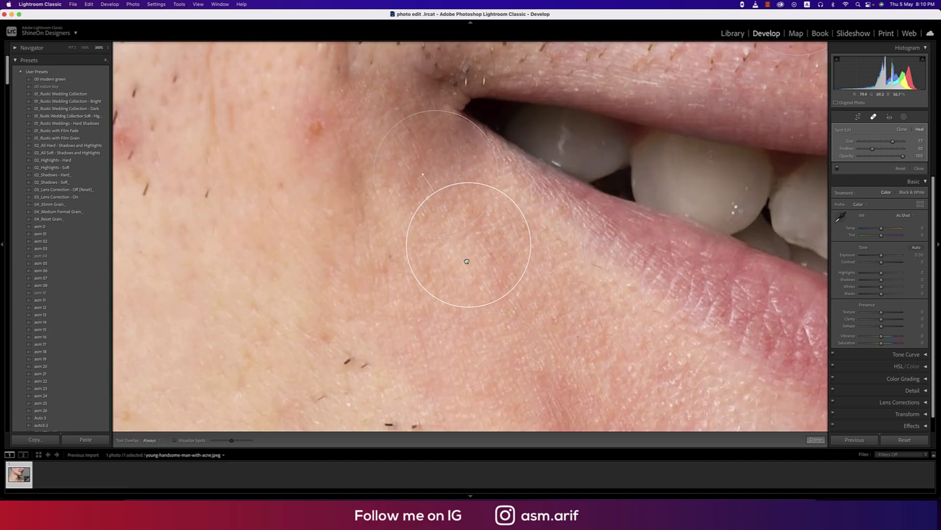
pyautogui.press('super+z')
pyautogui.click(389, 115)
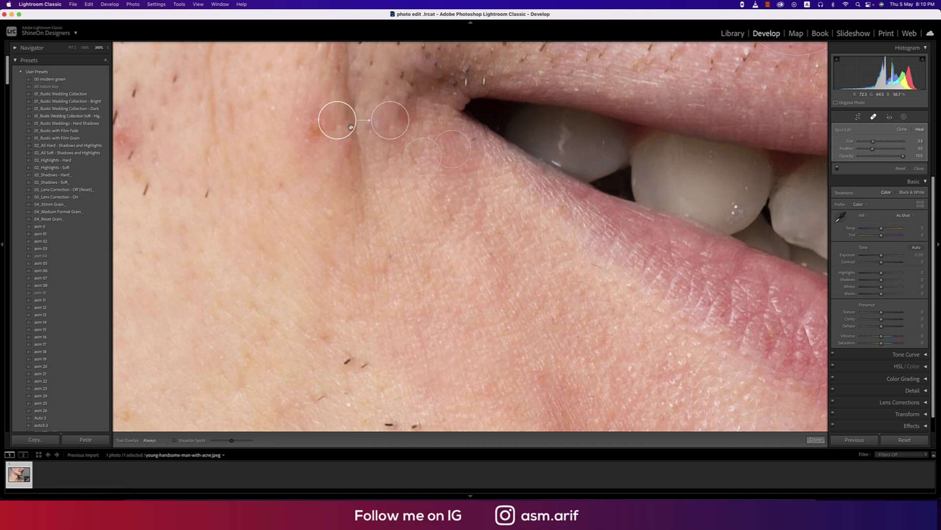
# Undo the misplaced chin spot, re-heal the chin blemish, and return to full view.
pyautogui.press('z')
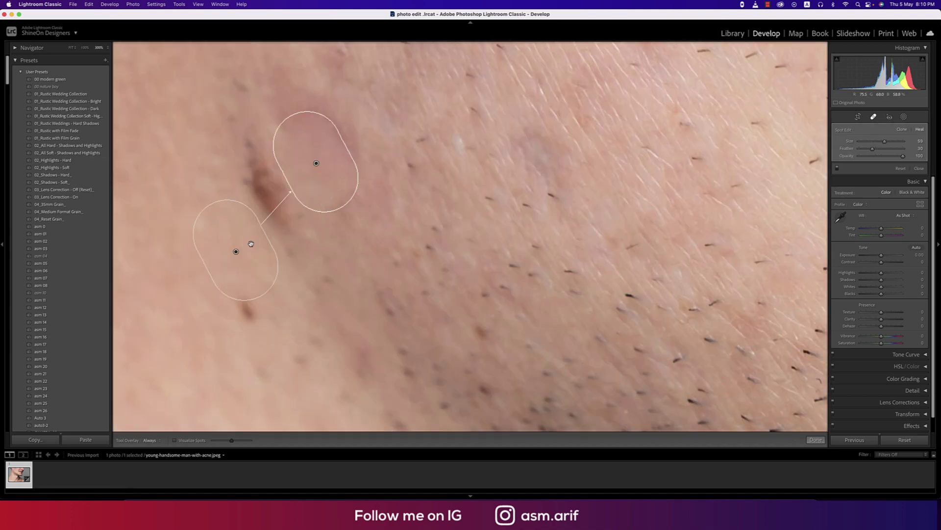
pyautogui.press('super+z')
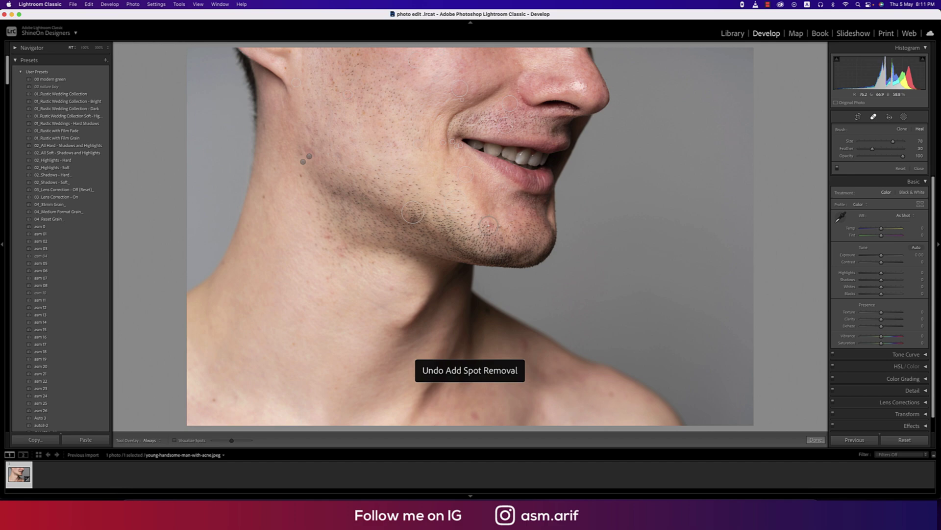
pyautogui.press('z')
pyautogui.click(413, 285)
pyautogui.press('z')
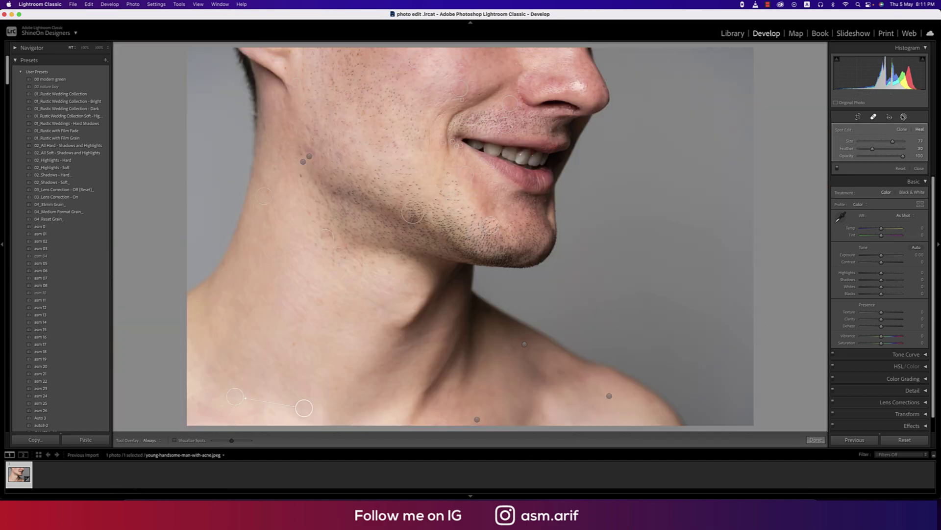
# Drop the brush mask, then add a linear gradient rising from the chin with lower Exposure.
pyautogui.click(904, 118)
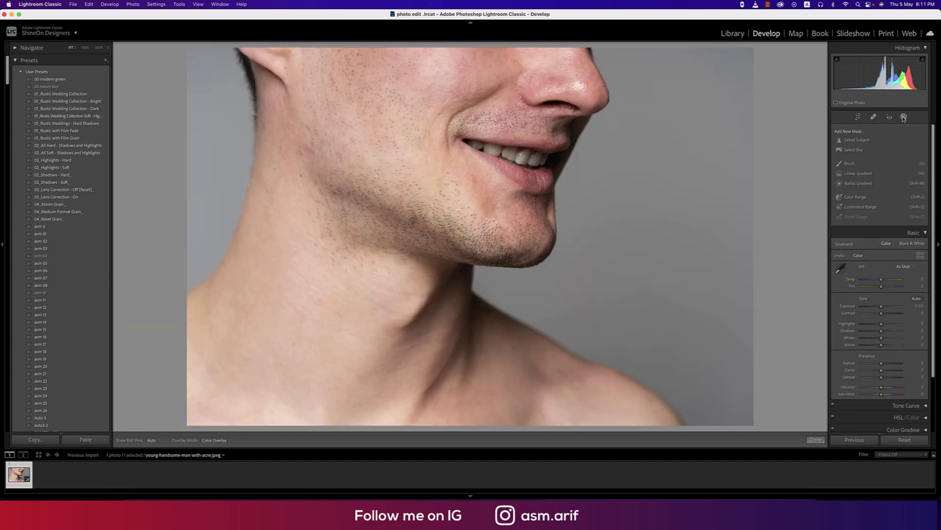
pyautogui.click(854, 163)
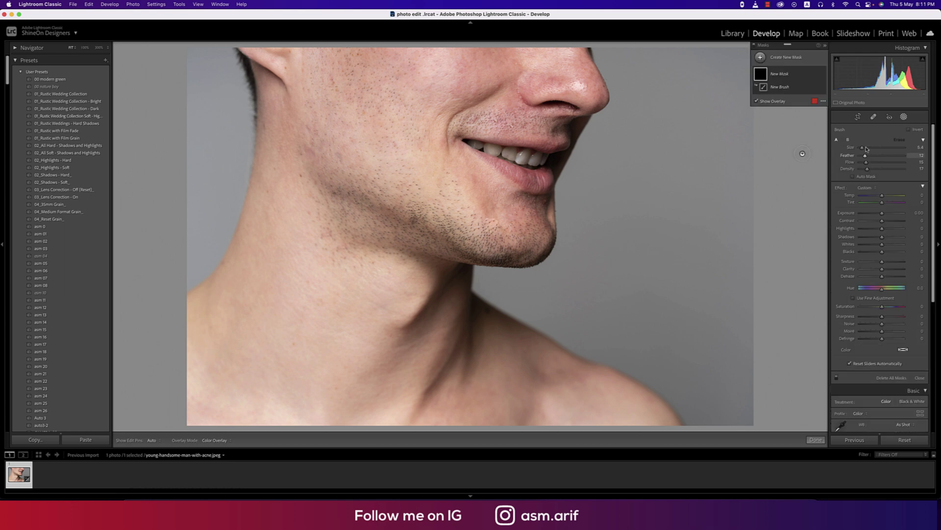
pyautogui.click(904, 118)
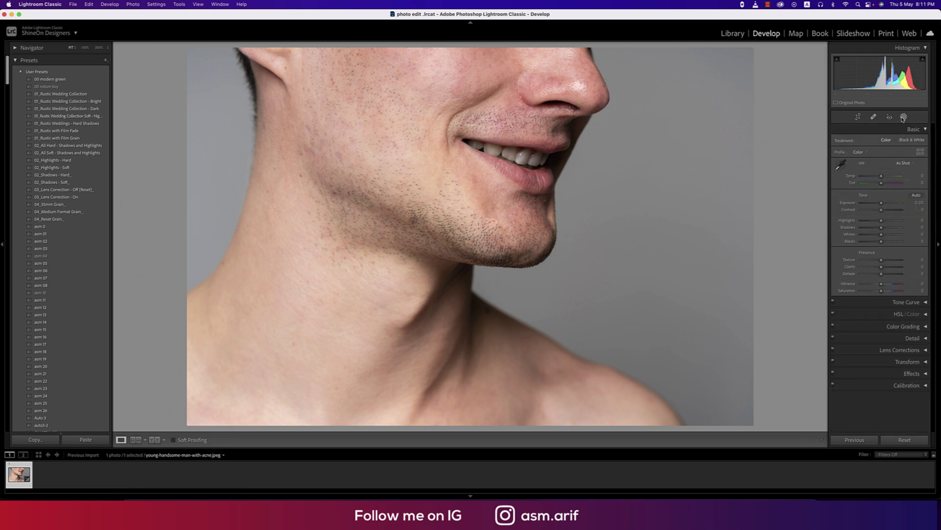
pyautogui.click(904, 118)
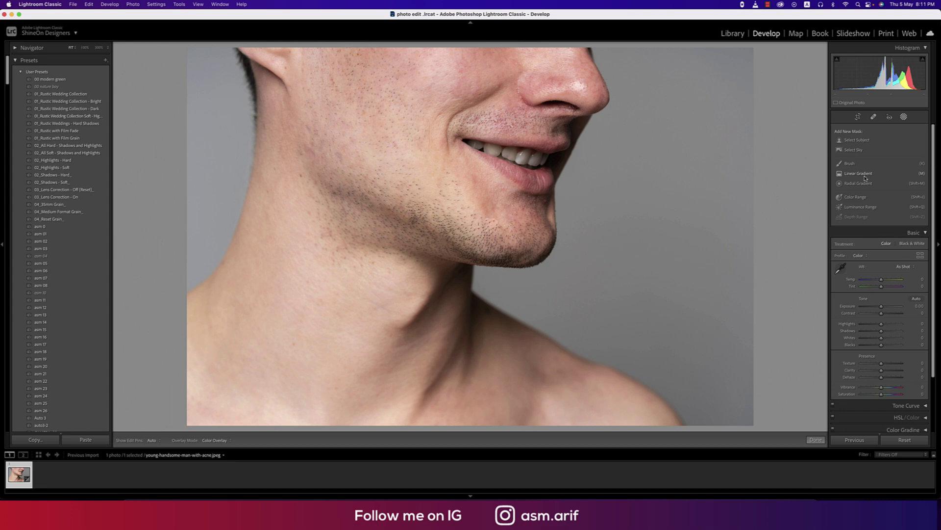
pyautogui.click(863, 174)
pyautogui.moveTo(483, 425); pyautogui.dragTo(492, 96)
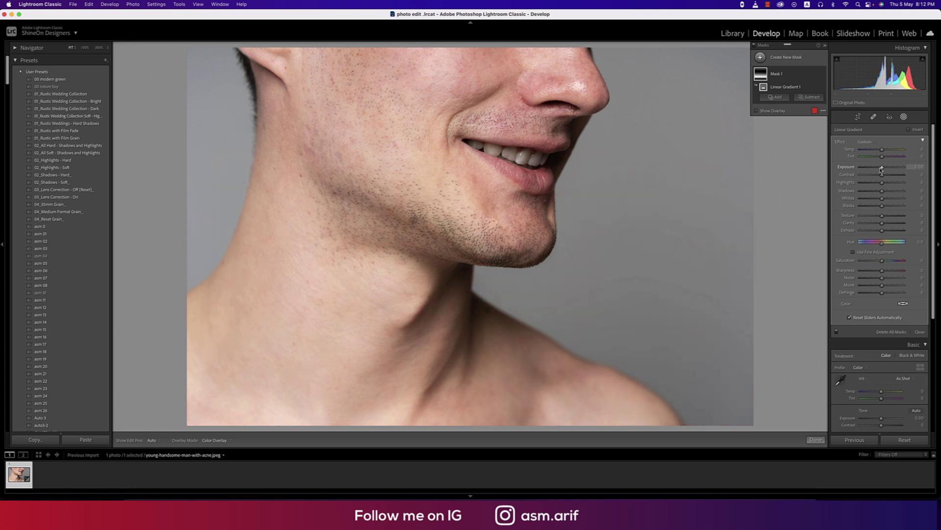
pyautogui.moveTo(882, 168); pyautogui.dragTo(879, 168)
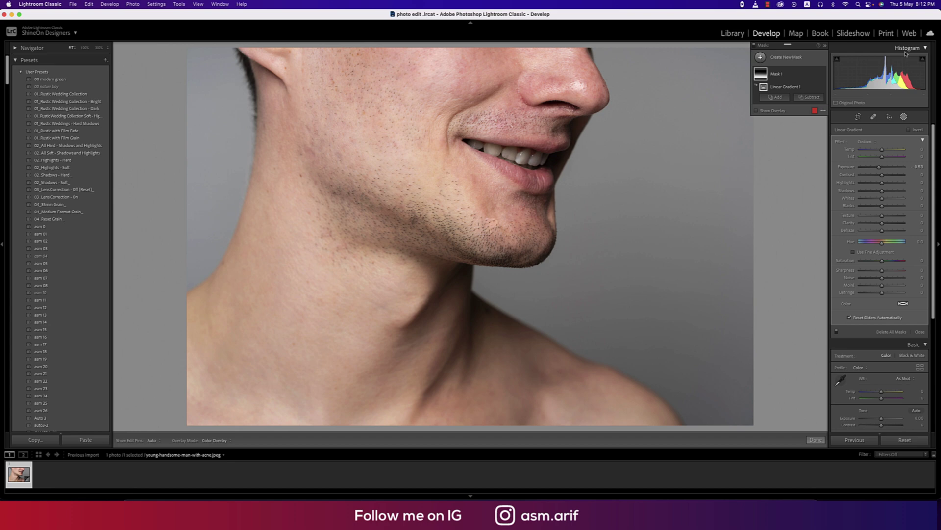
# Finish masking, then raise global Exposure and lower Texture and Vibrance.
pyautogui.click(905, 116)
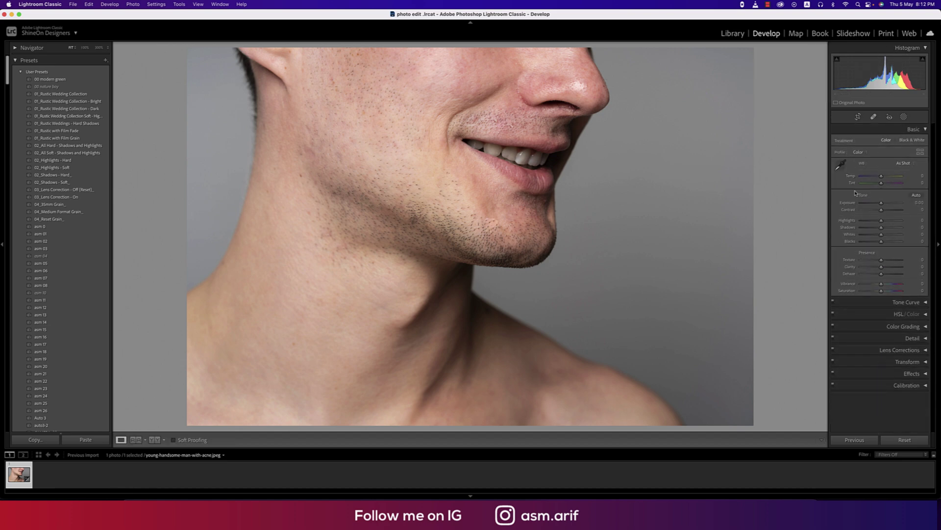
pyautogui.moveTo(881, 204); pyautogui.dragTo(876, 222)
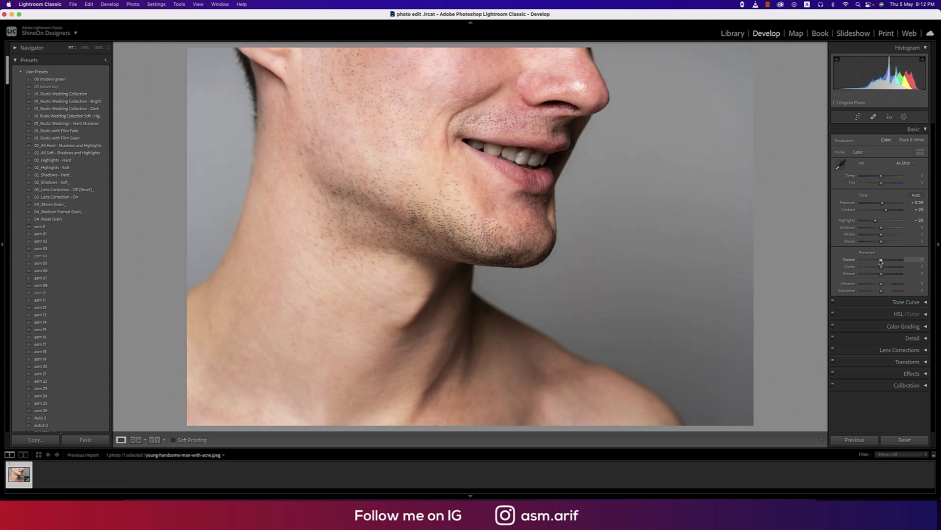
pyautogui.moveTo(880, 261)
pyautogui.mouseDown()
pyautogui.moveTo(865, 261)
pyautogui.moveTo(874, 269)
pyautogui.mouseUp()
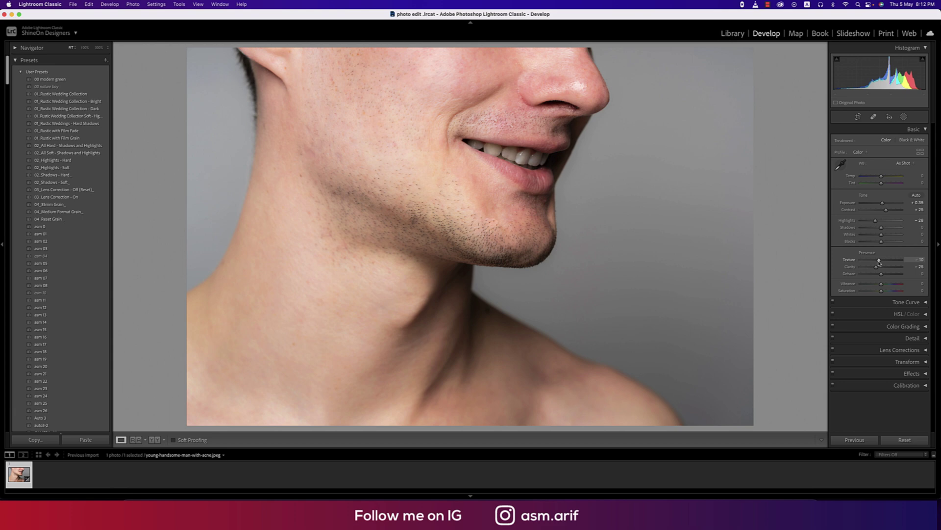
pyautogui.moveTo(881, 285); pyautogui.dragTo(877, 286)
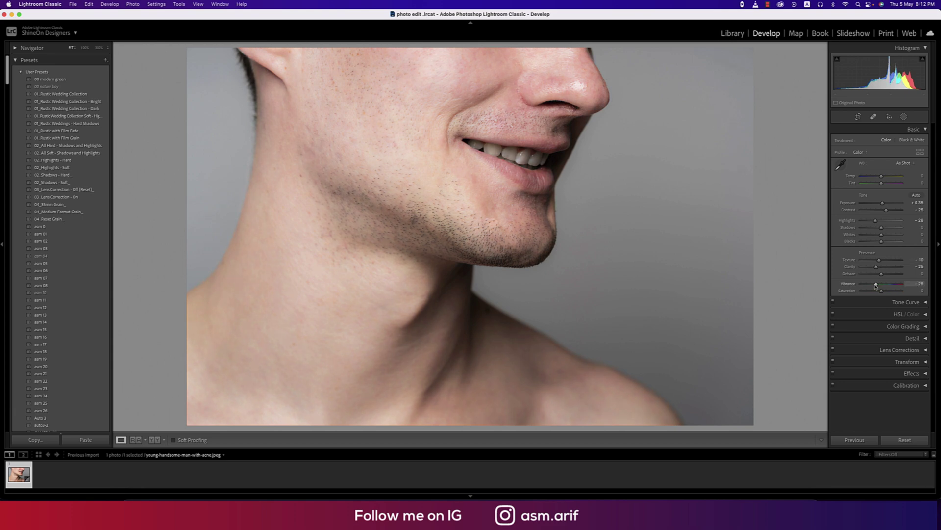
# Set white balance by sampling the teeth, drop Highlights to -54, and nudge Vibrance up.
pyautogui.click(840, 165)
pyautogui.click(483, 187)
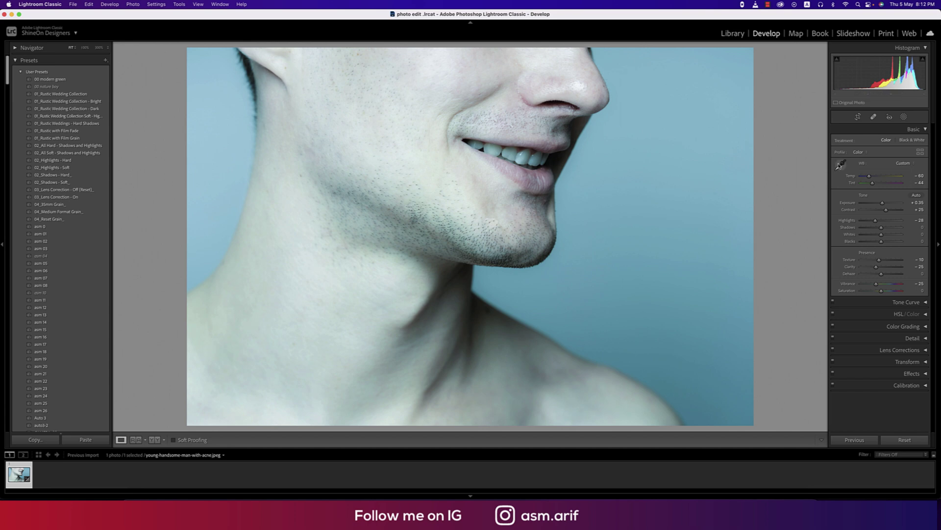
pyautogui.click(841, 165)
pyautogui.click(528, 155)
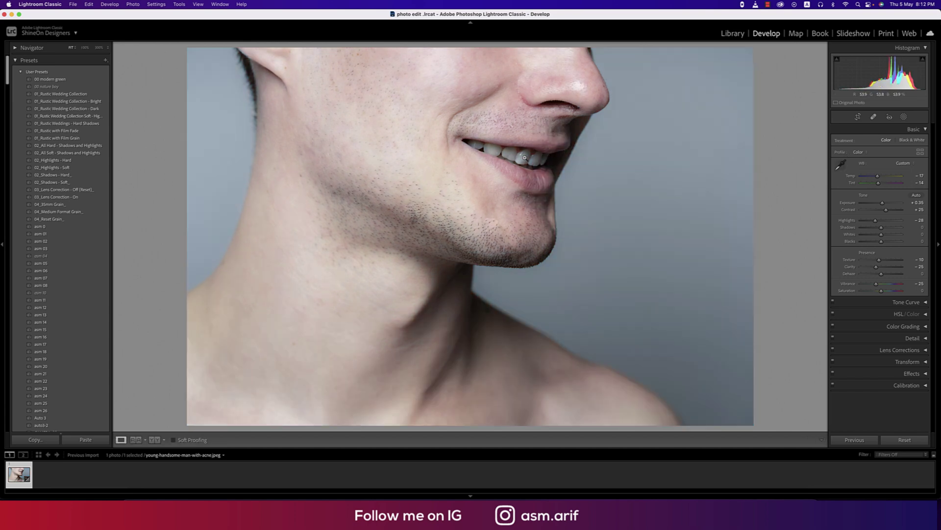
pyautogui.moveTo(876, 220)
pyautogui.moveTo(875, 221); pyautogui.dragTo(870, 221)
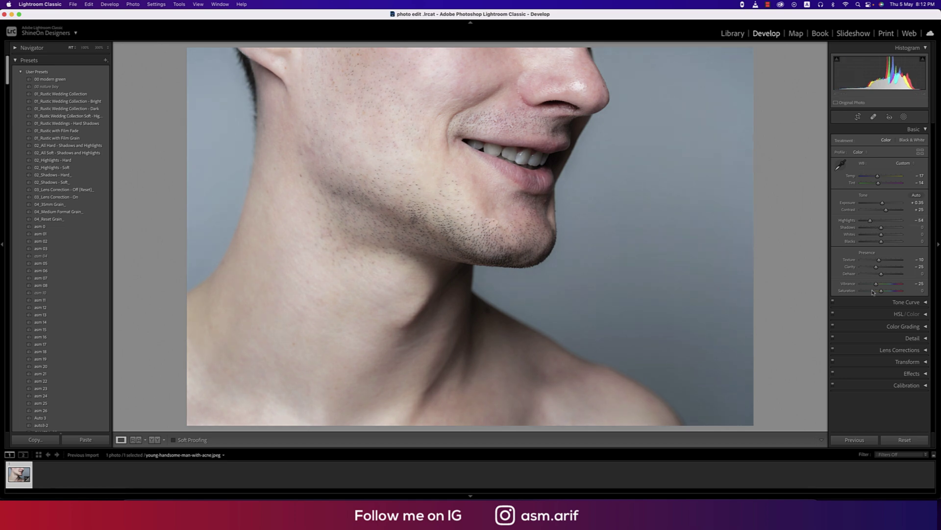
pyautogui.moveTo(876, 288); pyautogui.dragTo(877, 288)
# Lower the Red saturation in HSL/Color and warm Temp slightly.
pyautogui.click(927, 315)
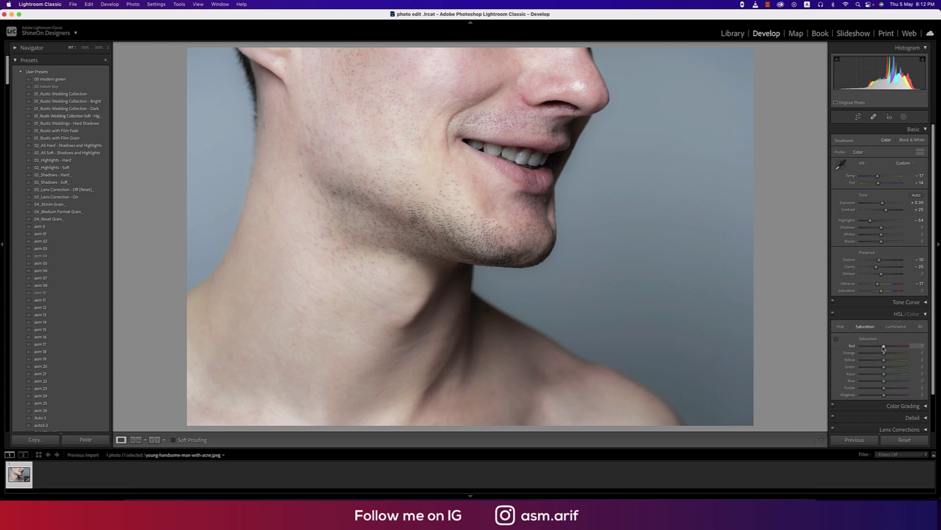
pyautogui.moveTo(884, 345); pyautogui.dragTo(876, 349)
pyautogui.scroll(-2, 907, 340)
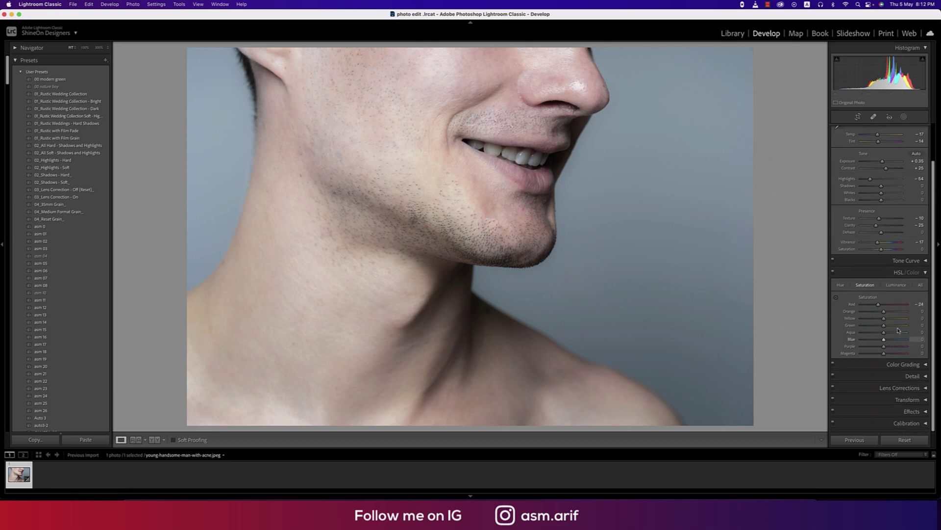
pyautogui.moveTo(878, 135); pyautogui.dragTo(879, 135)
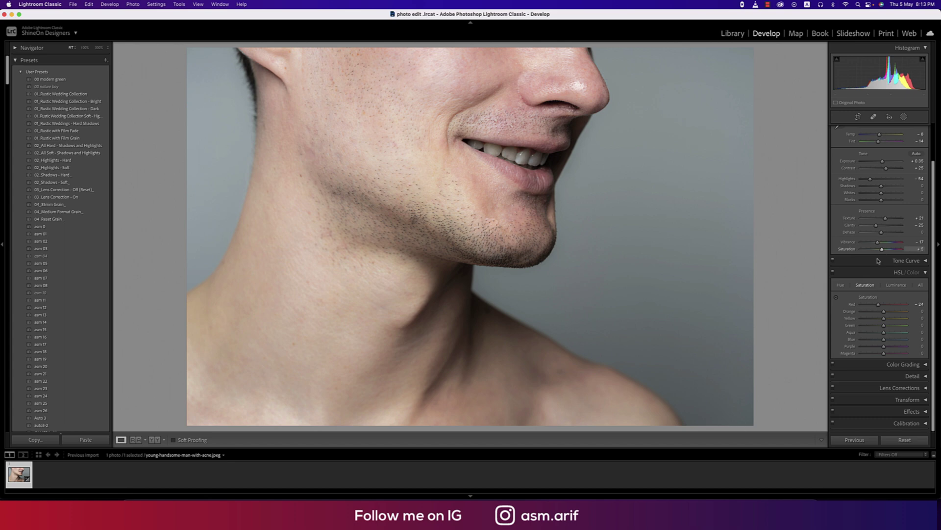
# Raise Luminance and Color noise reduction in the Detail panel.
pyautogui.click(912, 376)
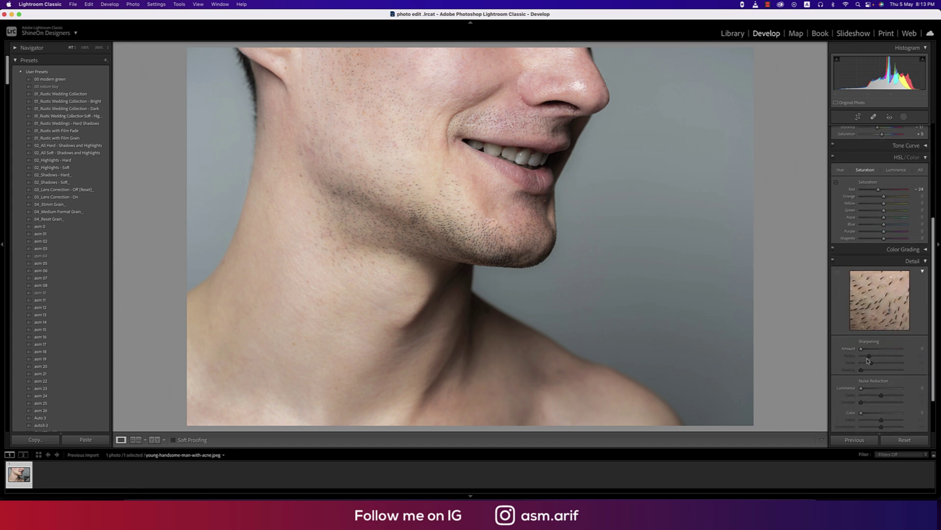
pyautogui.click(875, 388)
pyautogui.moveTo(875, 389); pyautogui.dragTo(888, 389)
pyautogui.click(884, 415)
pyautogui.press('y')
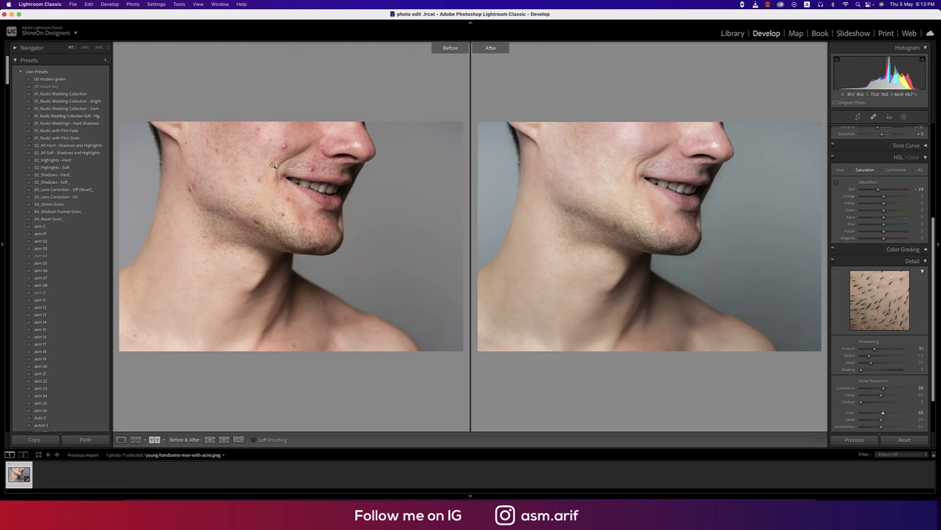